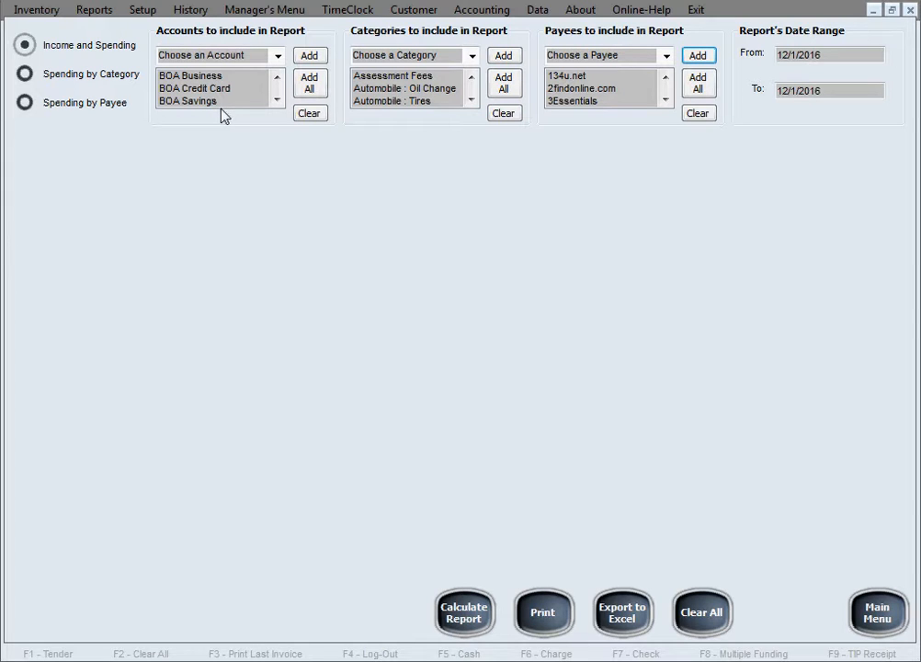
Step: Clear the accounts included in the report and add only the BOA Business account
left_click(306, 113)
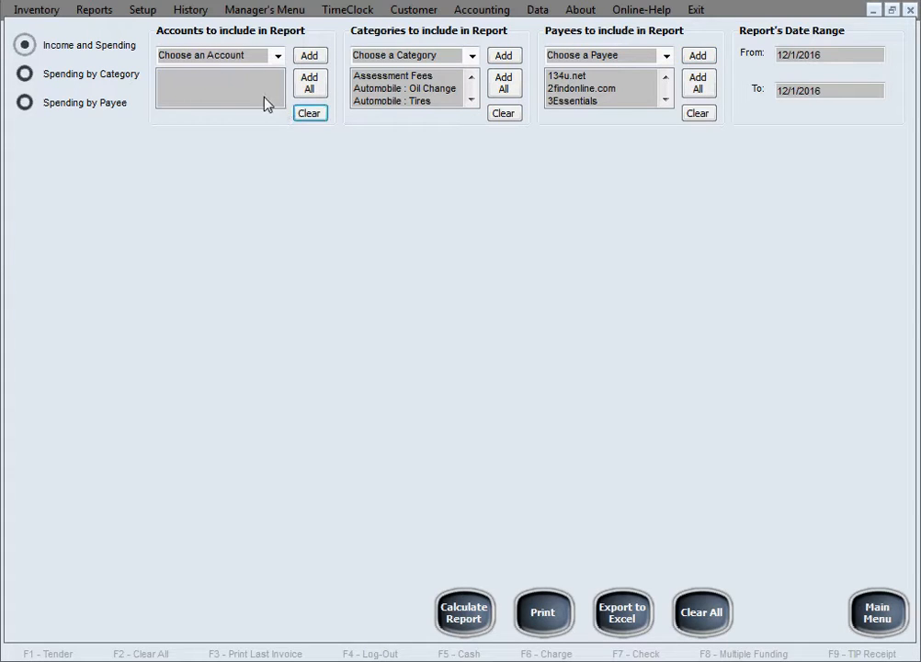
left_click(240, 56)
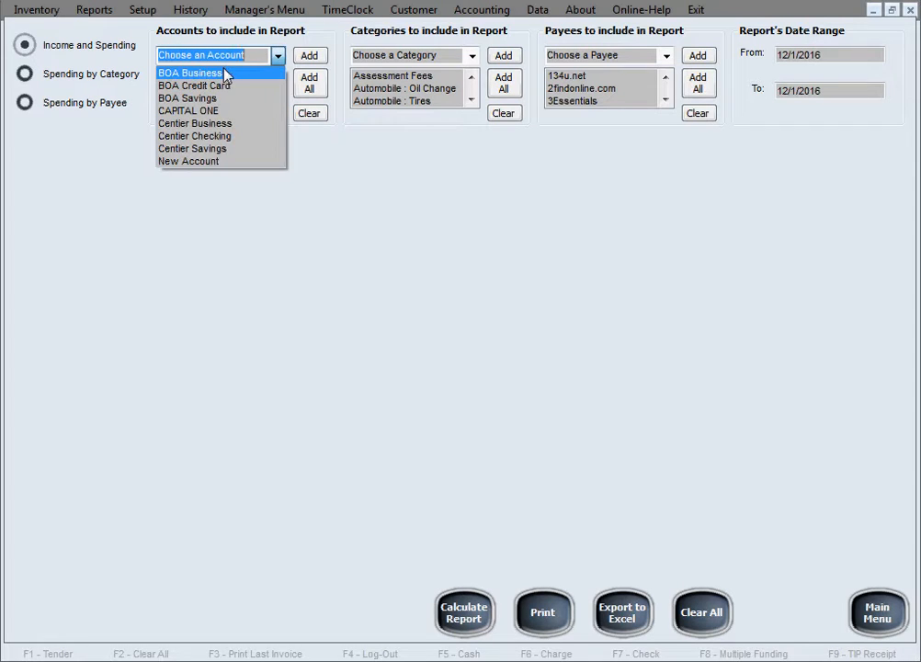
left_click(225, 73)
left_click(311, 57)
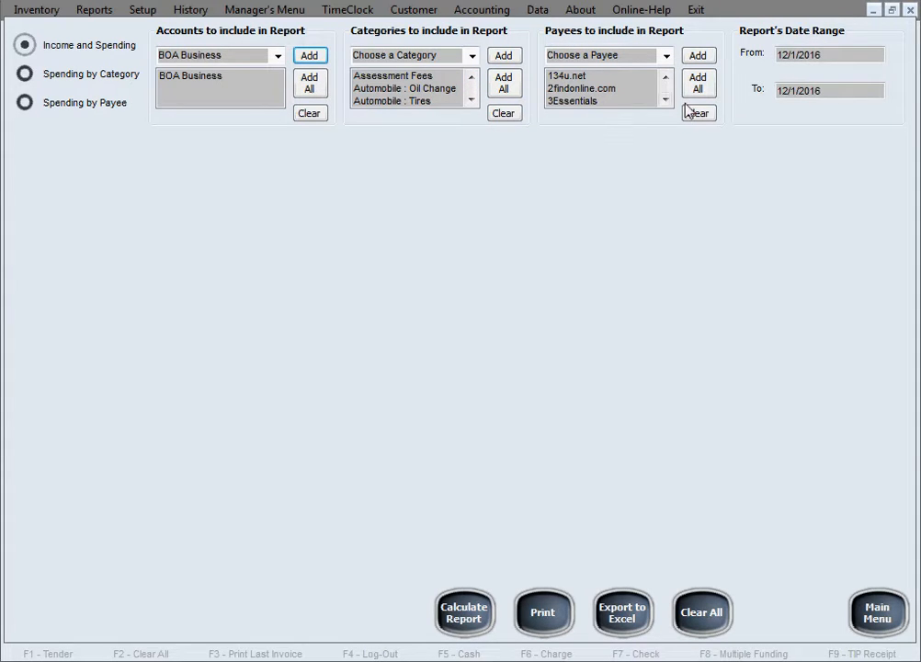
Step: Set the report's start date to 1/1/2010 and calculate the Income and Spending report
left_click(816, 57)
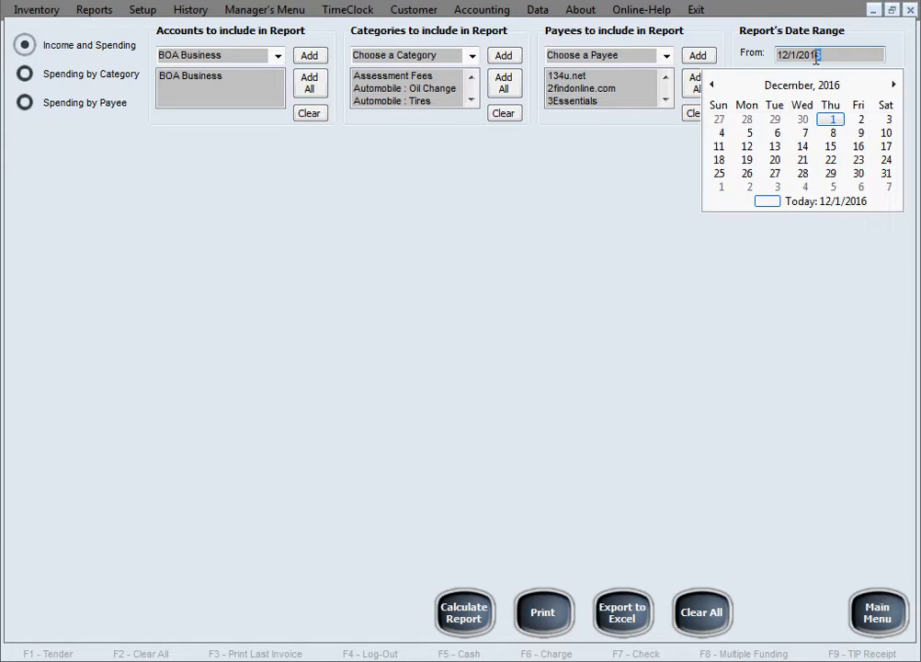
type("0")
left_click(790, 55)
key("BackSpace")
left_click(855, 56)
left_click(761, 245)
left_click(816, 90)
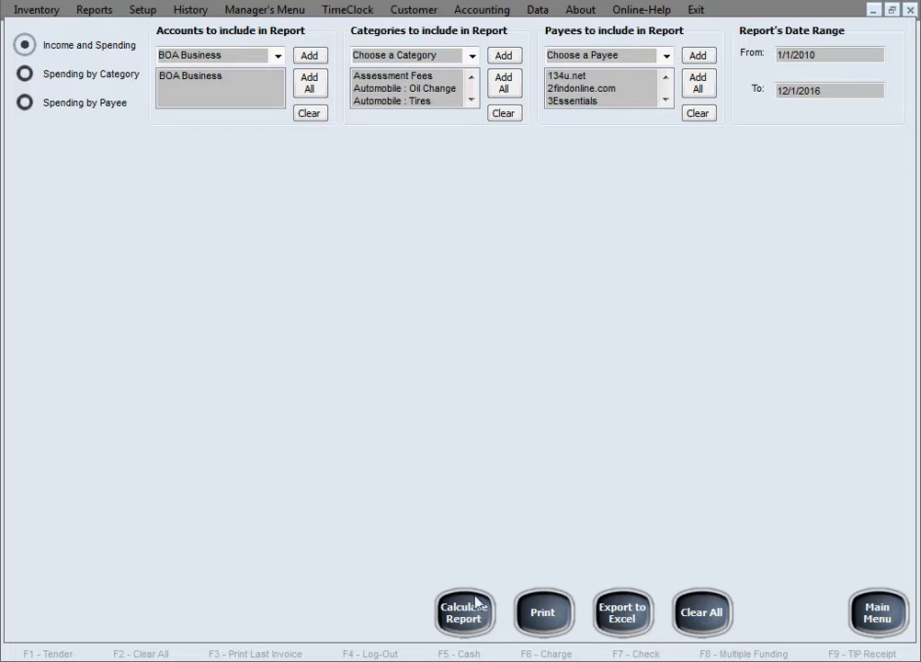
left_click(469, 625)
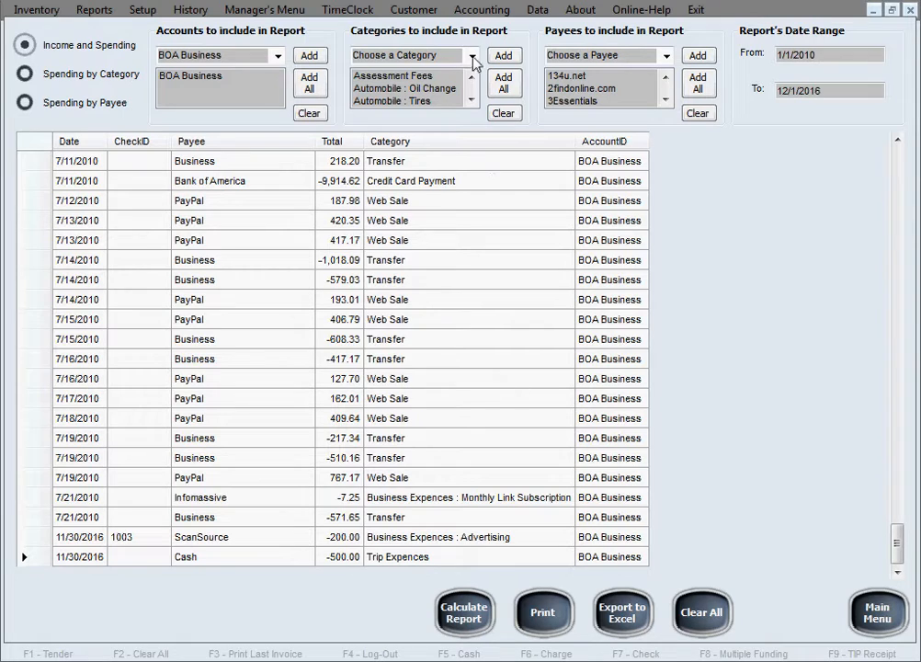
mouse_move(896, 540)
left_mouse_down()
mouse_move(887, 165)
mouse_move(896, 542)
left_mouse_up()
Step: Calculate the Spending by Category report and the Spending by Payee report, and close the reports screen
left_click(27, 79)
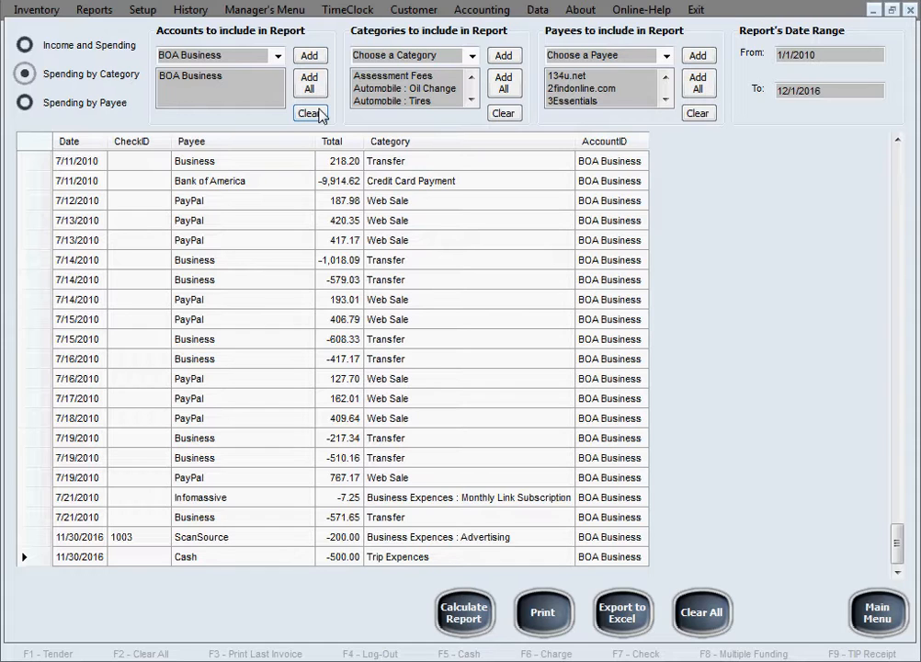
left_click(458, 627)
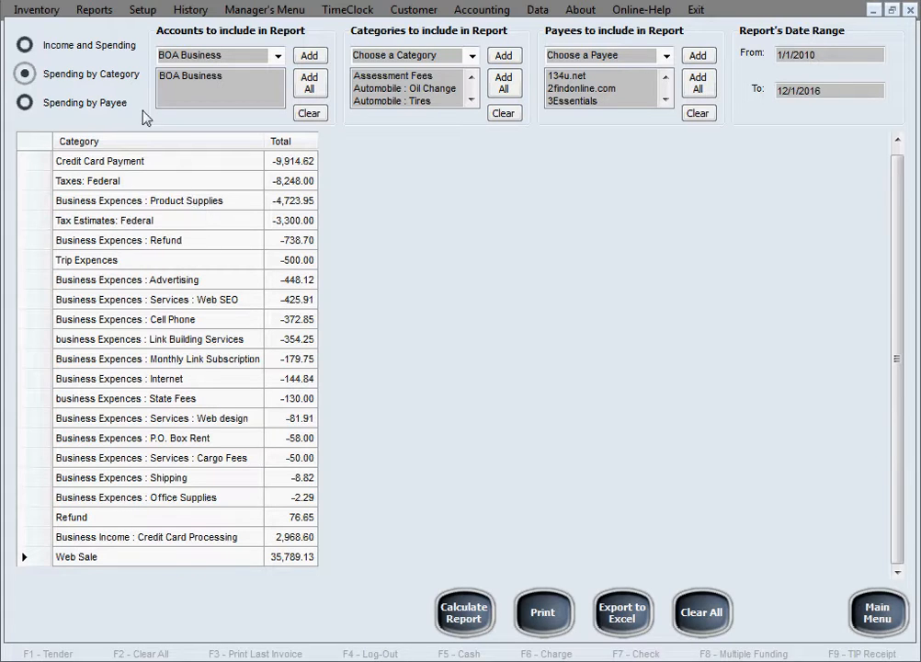
left_click(27, 105)
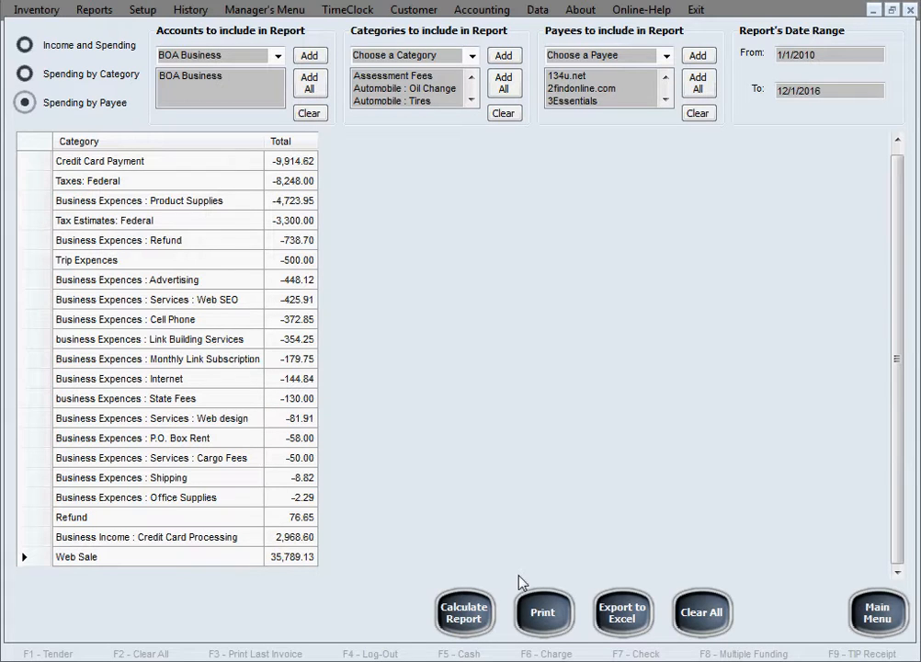
left_click(462, 617)
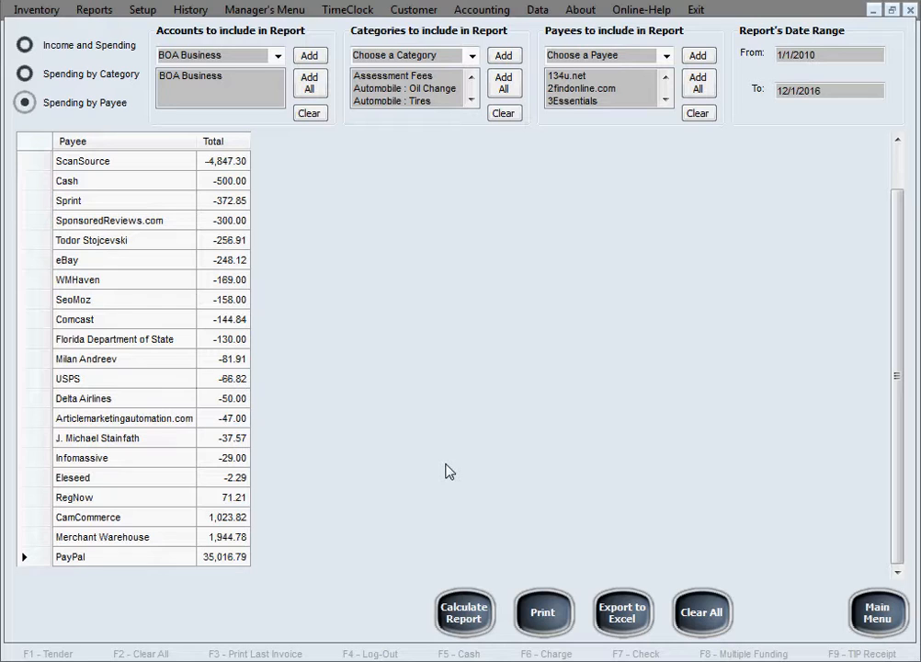
left_click(868, 613)
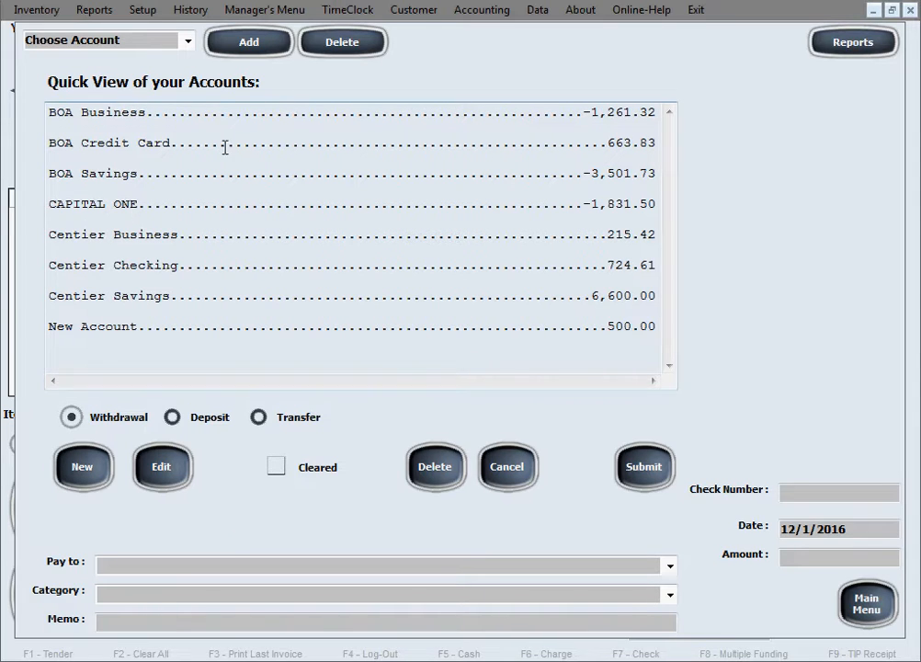
Step: Add a new account under the customer's full name and accept the initial transaction notice
left_click(248, 46)
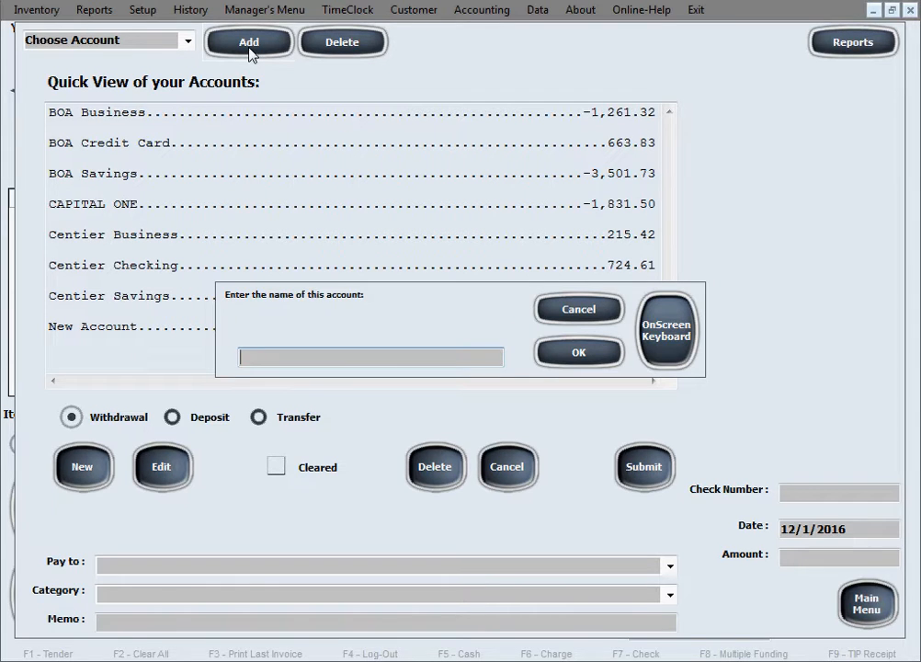
type("John Doe")
left_click(607, 363)
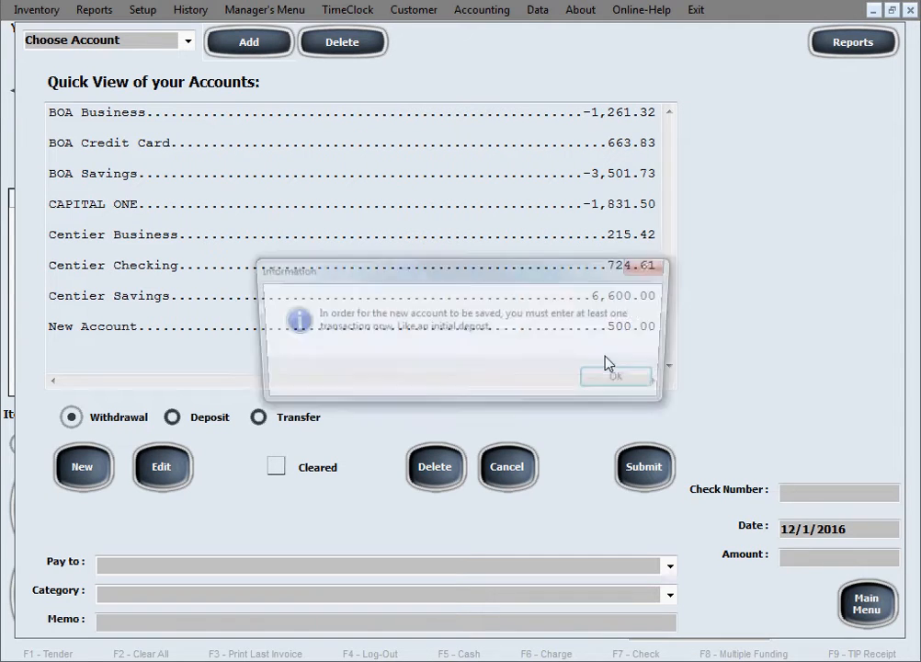
left_click(625, 381)
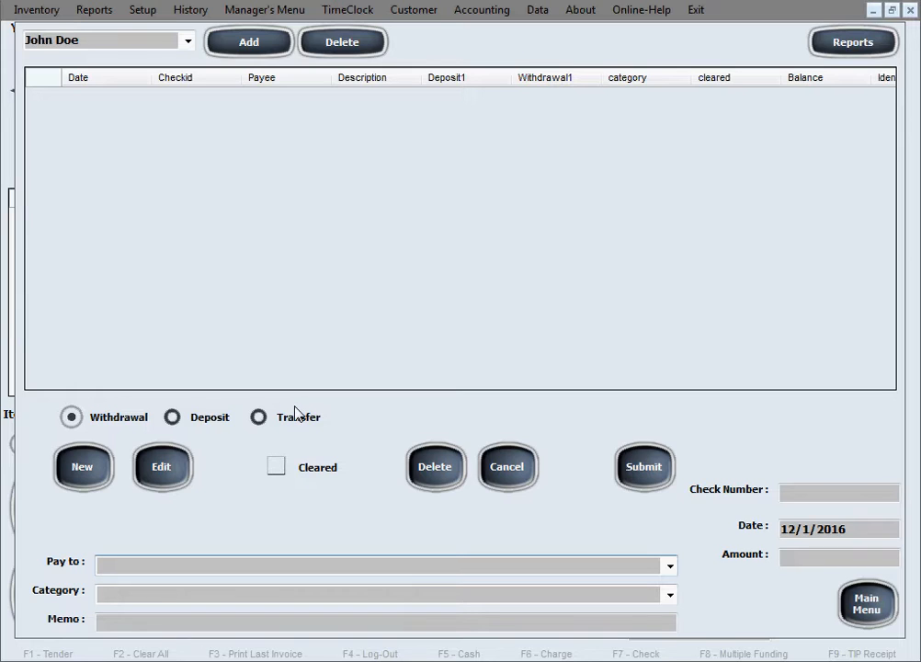
Step: Record a withdrawal of 65.28 in the customer's account, paid to Business with the category Tab
type("Bu")
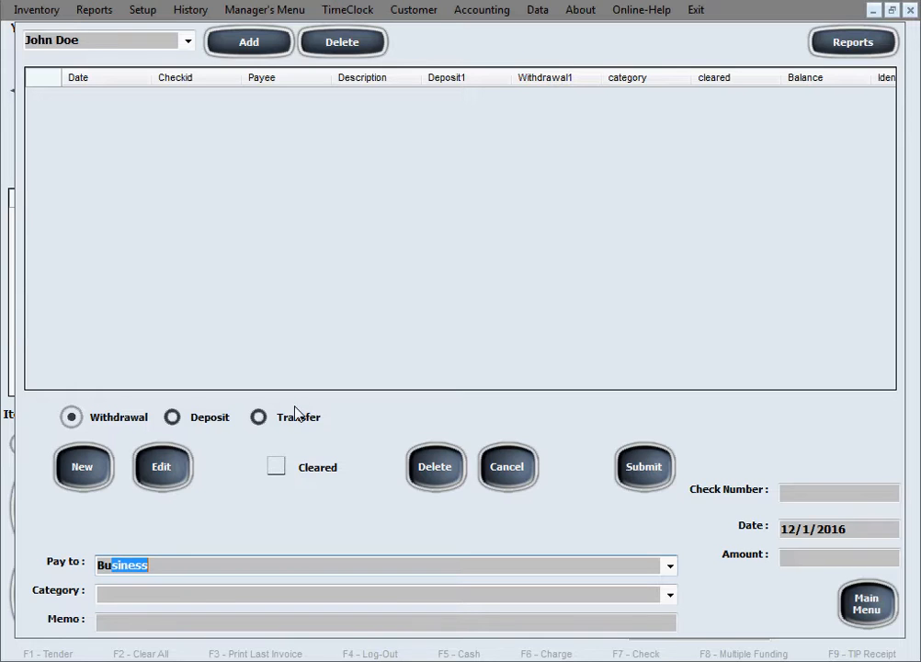
type("sine")
left_click(143, 594)
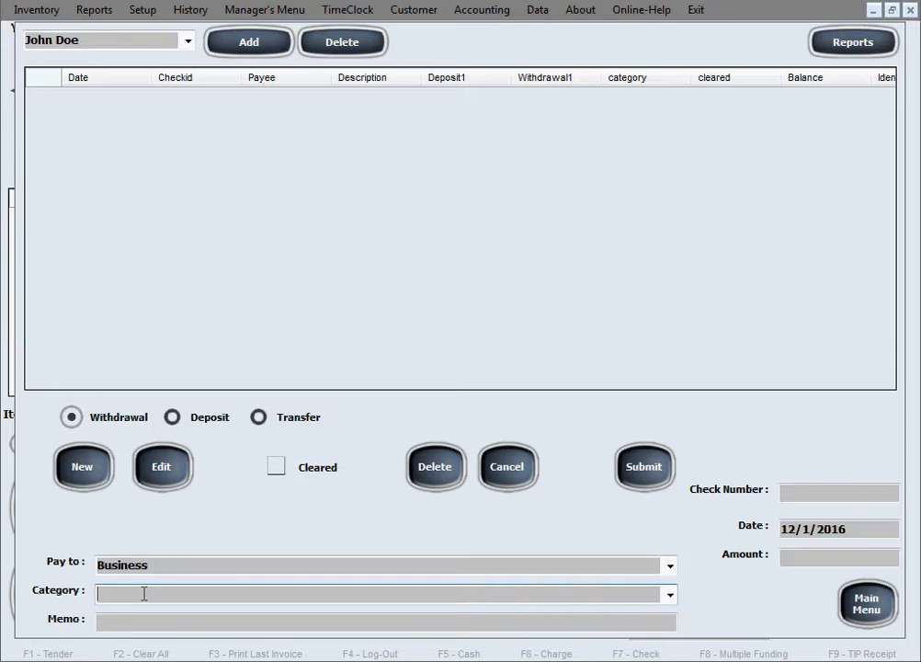
type("Tab")
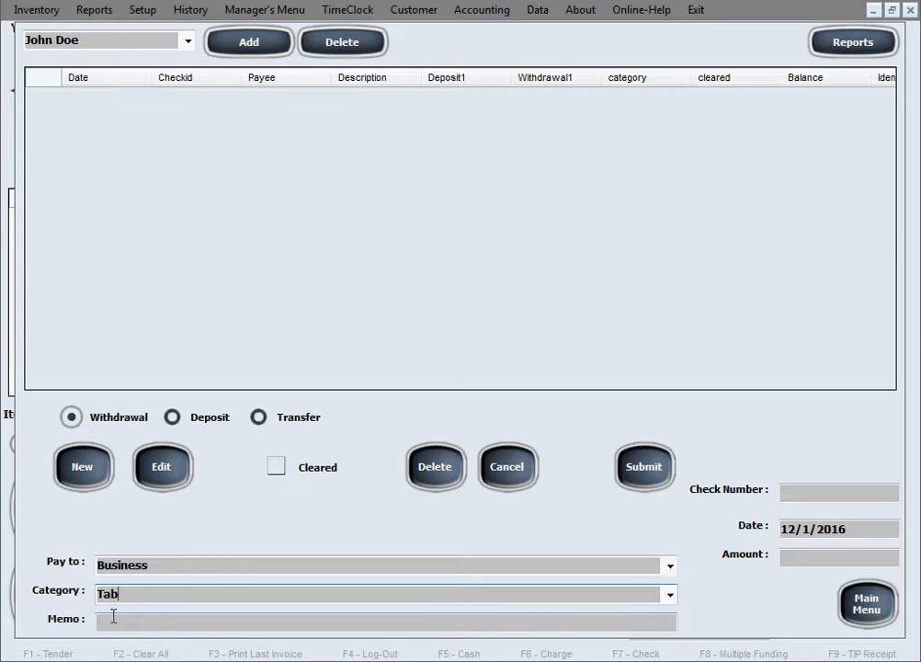
left_click(114, 621)
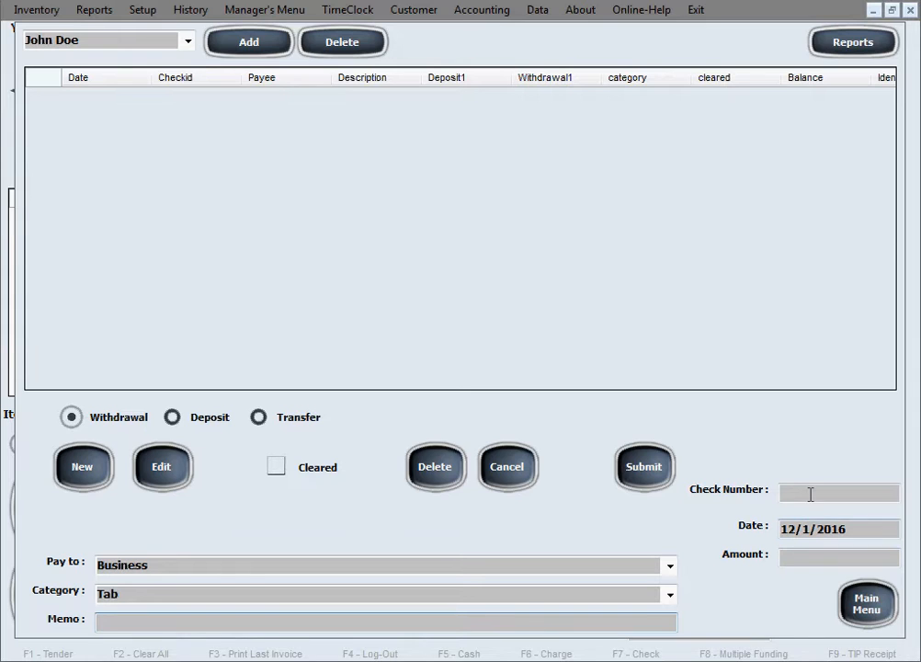
left_click(816, 555)
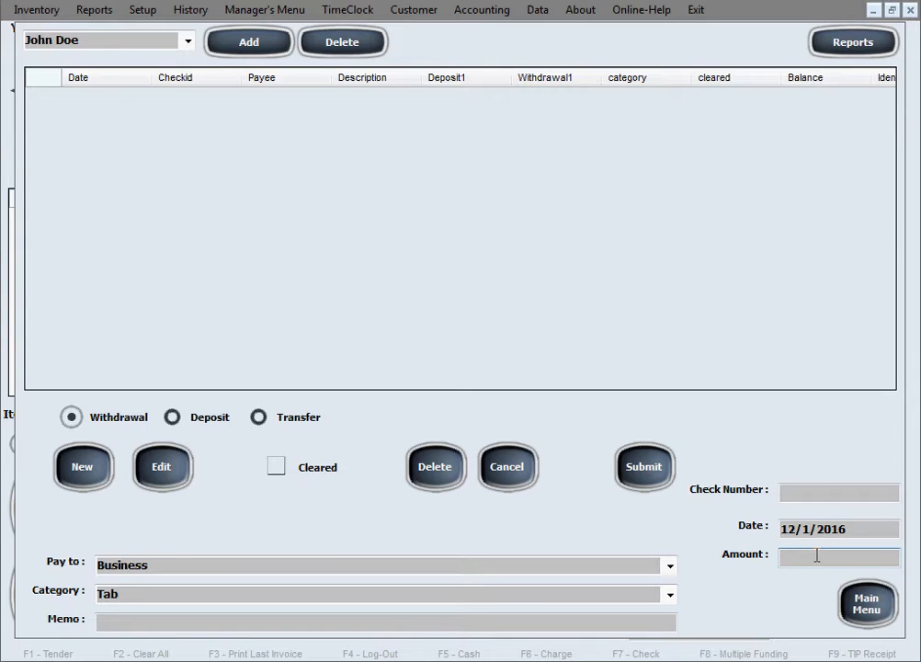
type("65.28")
left_click(631, 477)
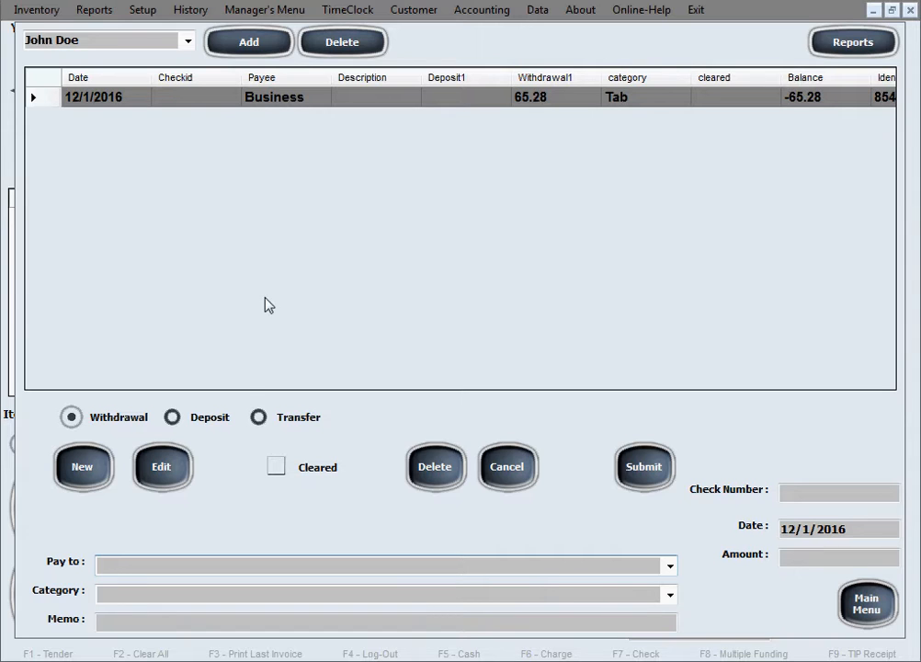
Step: Record a deposit of 200 in the account, from the customer's full name with the category Tab Payoff
left_click(172, 419)
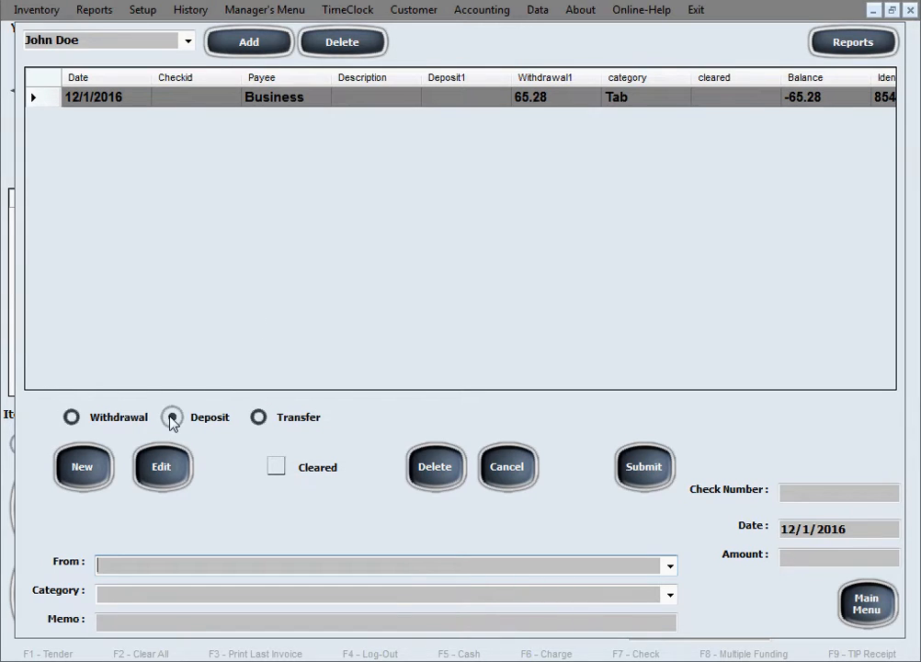
left_click(142, 565)
type("John Doe")
left_click(154, 594)
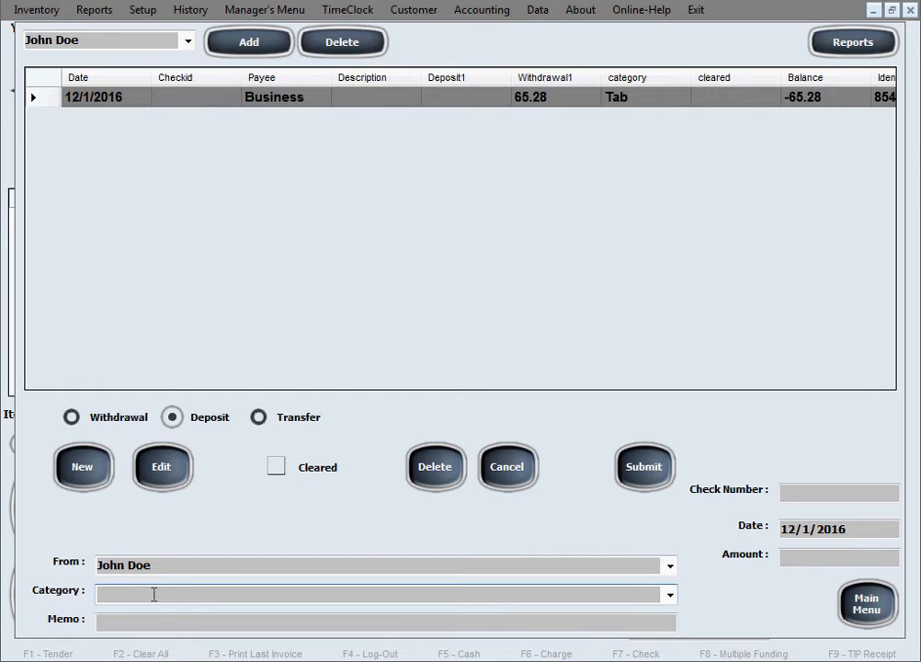
type("Tab Payoff")
left_click(823, 560)
type("20")
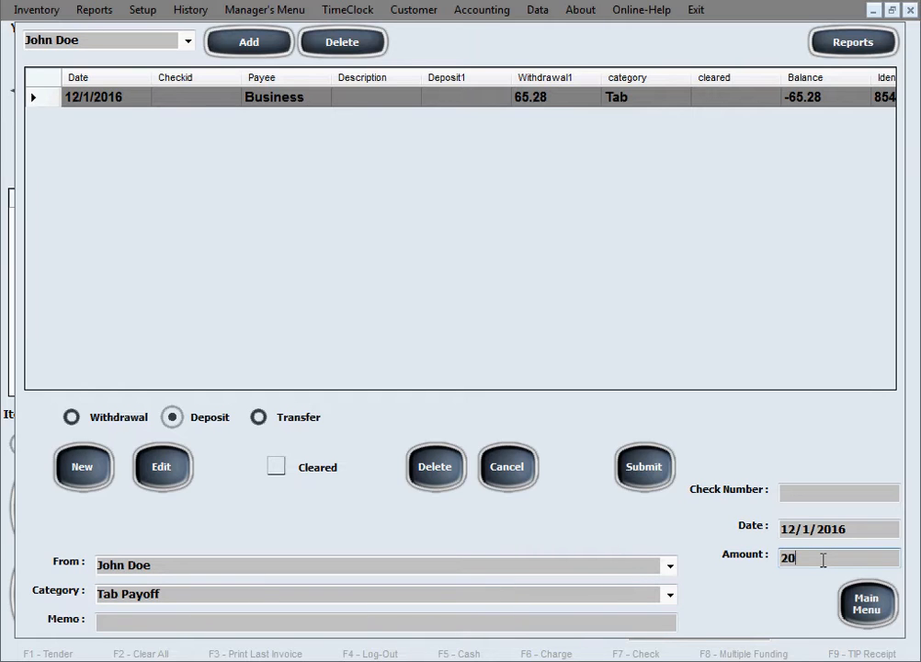
type("0")
left_click(653, 475)
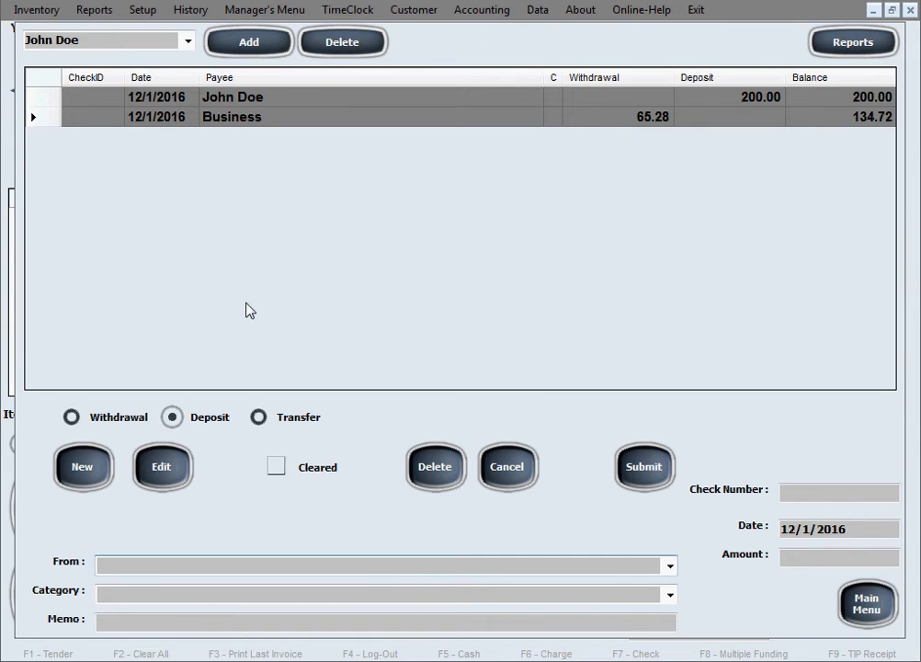
Step: View the list of accounts without switching, and leave the customer's register for the main menu
left_click(189, 41)
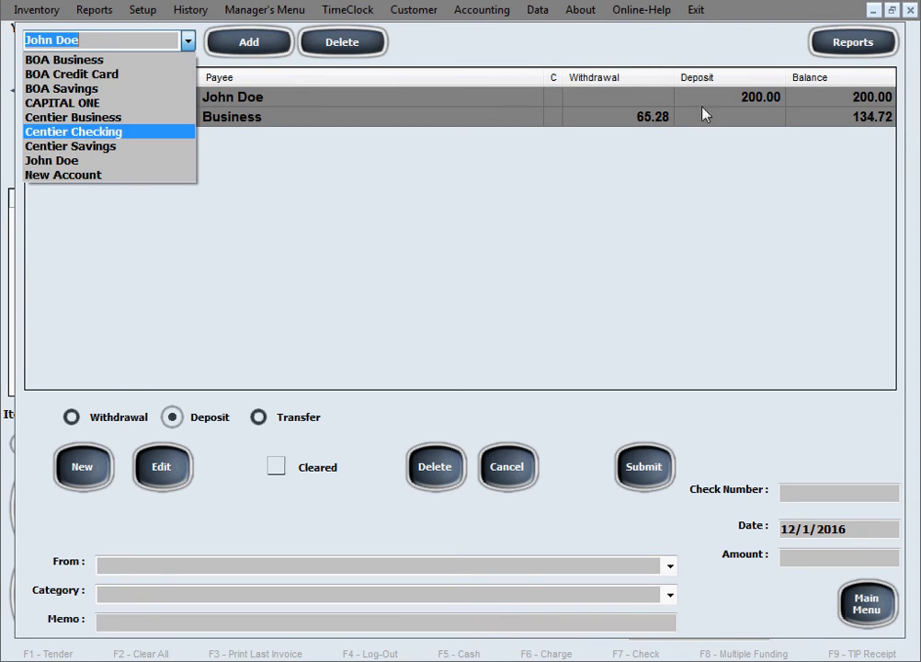
left_click(516, 217)
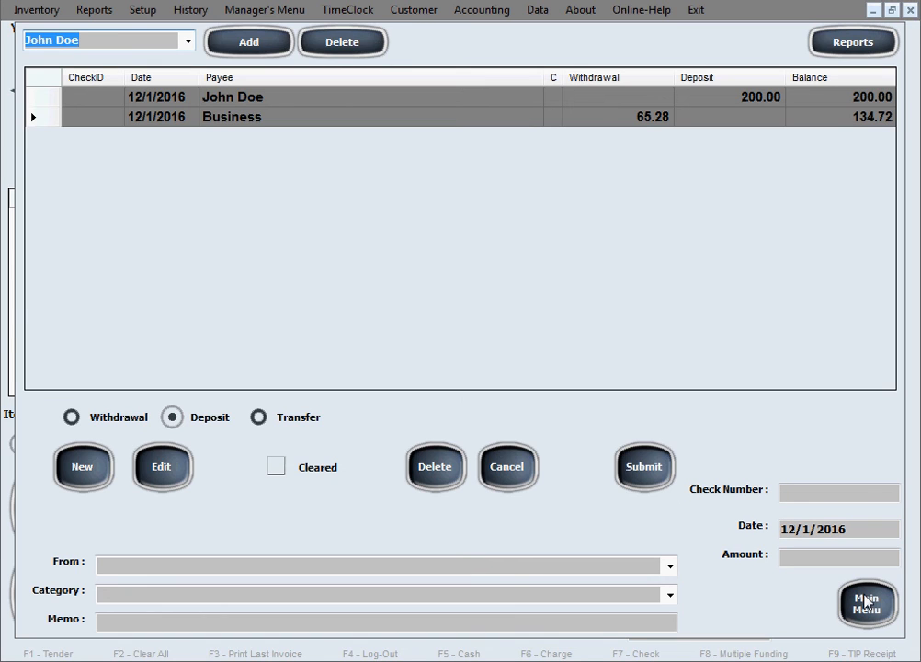
left_click(864, 601)
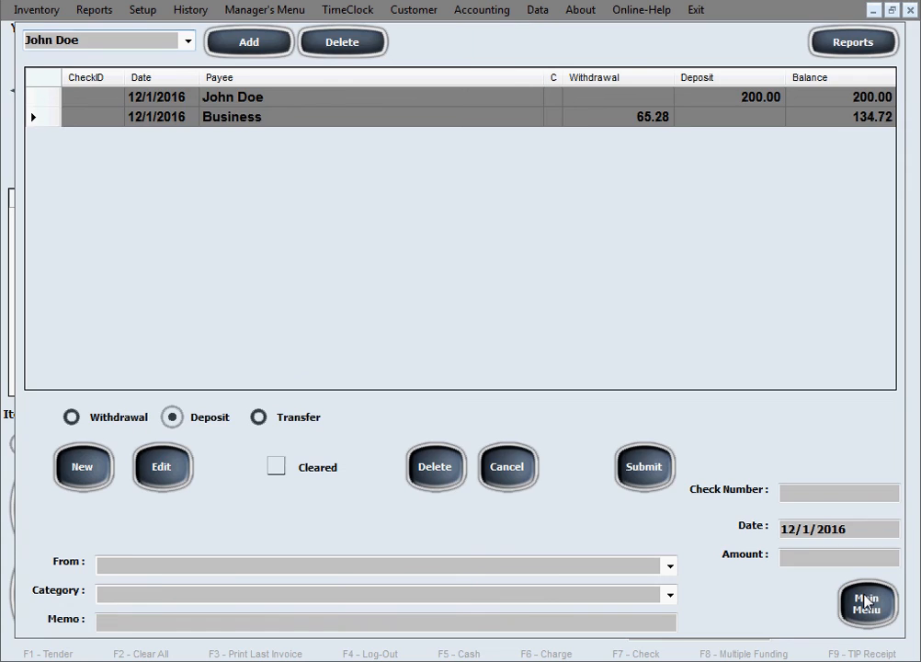